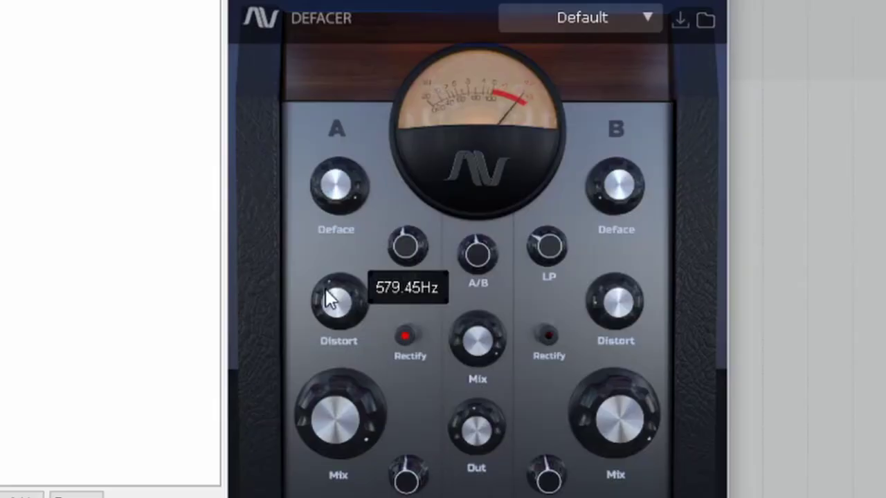
# Turn Defacer's A Mix down to 28.16% and bring up Add FX for the growl to mangle track
pyautogui.moveTo(365, 320)
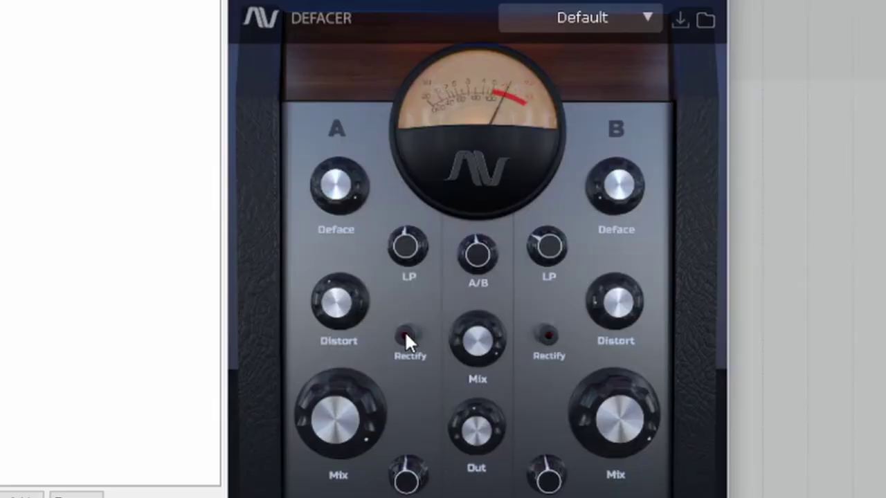
pyautogui.moveTo(336, 411); pyautogui.dragTo(337, 457)
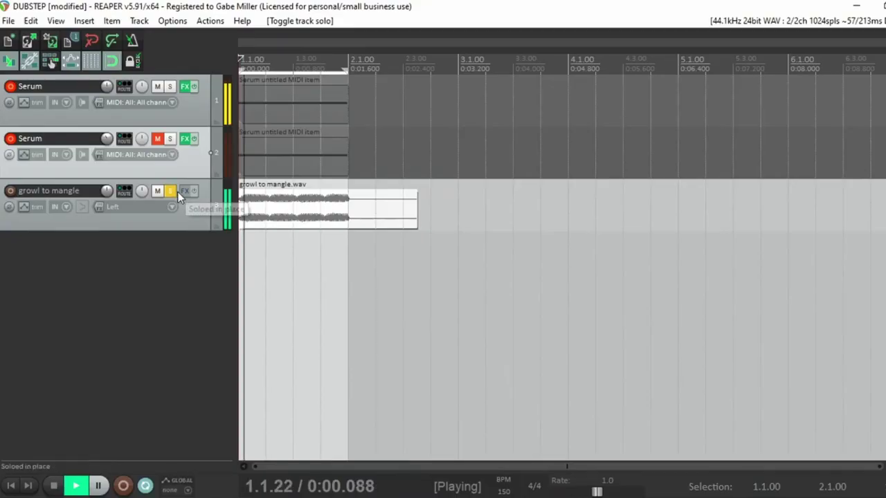
pyautogui.click(180, 193)
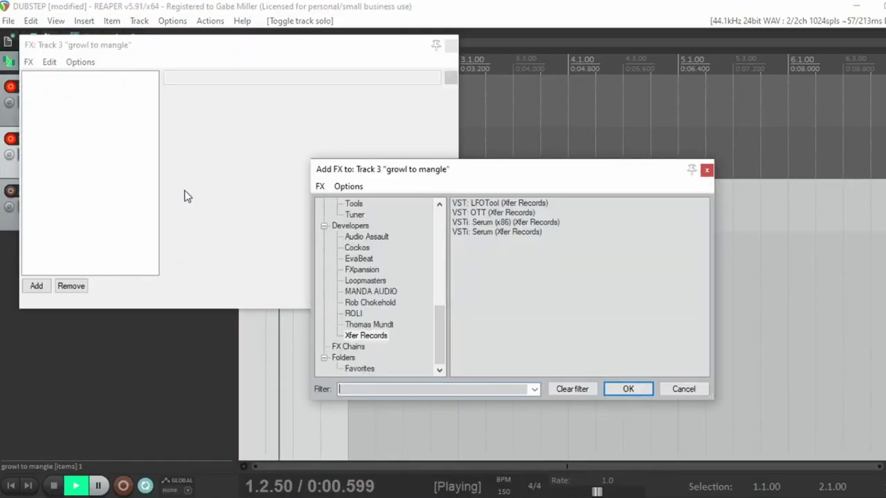
# Add LFOTool to growl to mangle with a peak-and-fall volume curve, then solo the first Serum track
pyautogui.doubleClick(505, 203)
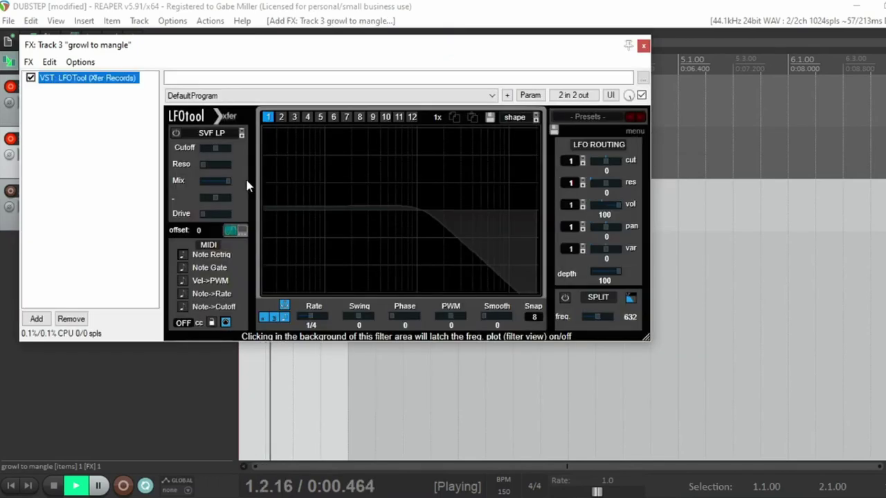
pyautogui.moveTo(268, 235); pyautogui.dragTo(437, 277)
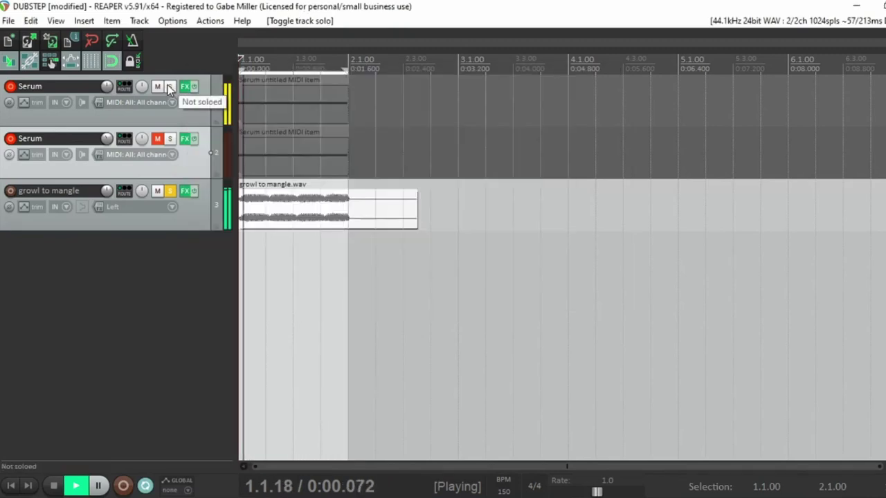
pyautogui.click(170, 86)
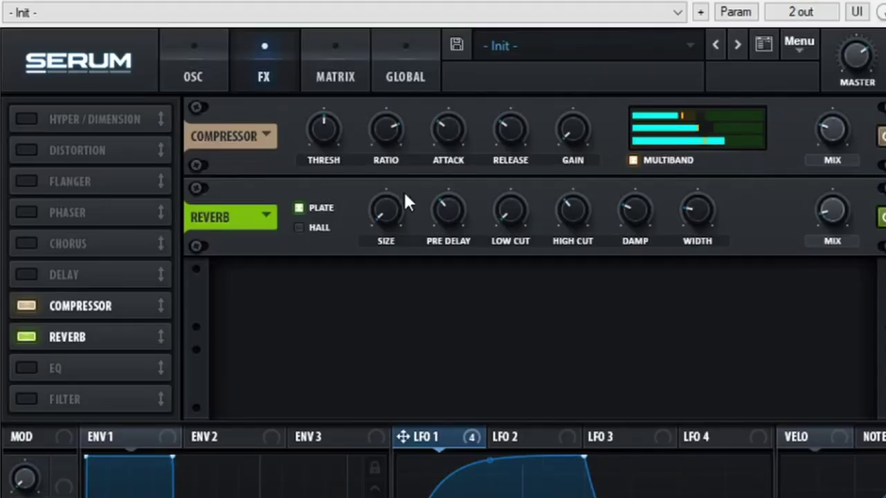
# Set Serum's reverb size to 24% and reshape LFOTool's curve into a much steeper rise
pyautogui.moveTo(389, 194); pyautogui.dragTo(401, 169)
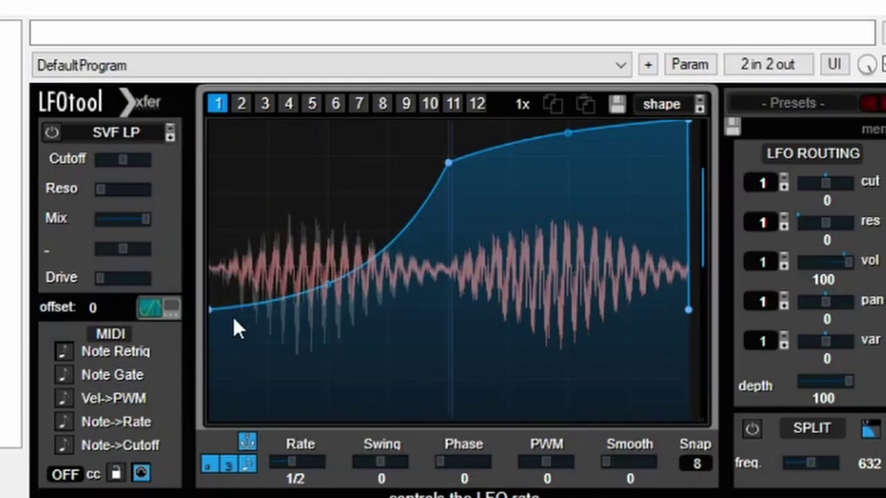
pyautogui.moveTo(236, 324); pyautogui.dragTo(369, 342)
pyautogui.moveTo(446, 170); pyautogui.dragTo(337, 36)
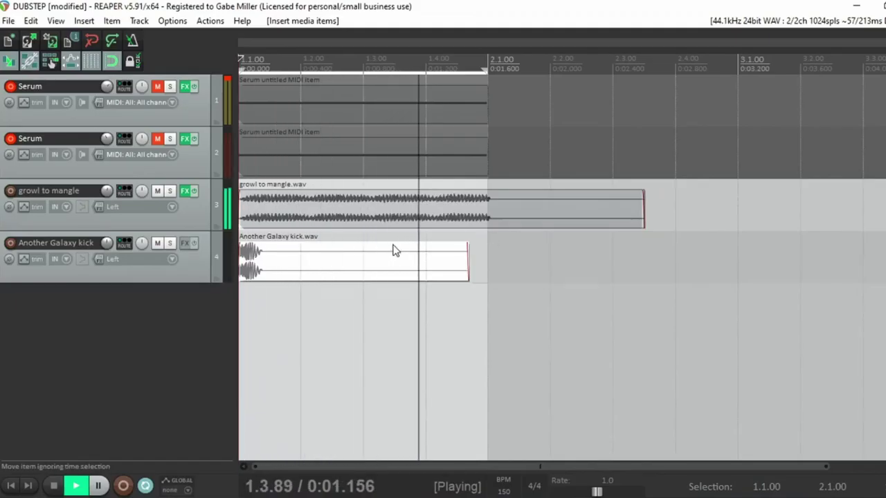
# Lower the kick's ReaEQ high-shelf to 1.4 dB and add a shortened reverby clap with a long fade-out
pyautogui.click(185, 243)
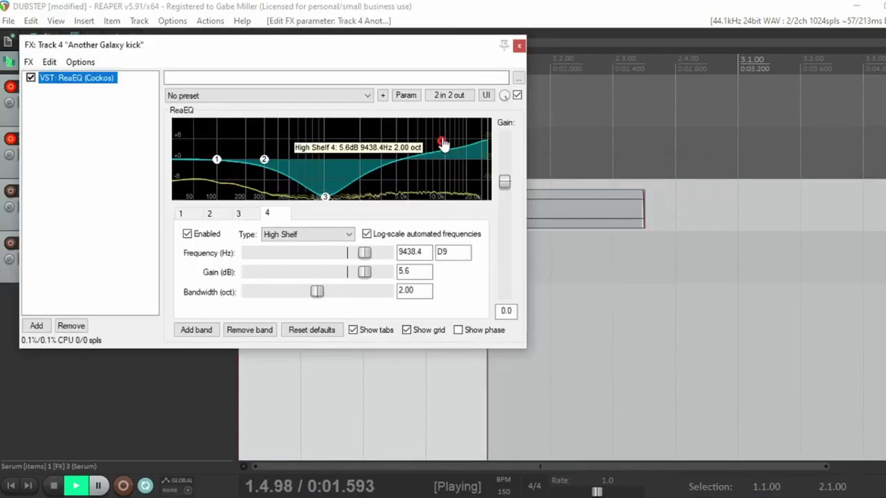
pyautogui.moveTo(443, 147); pyautogui.dragTo(443, 155)
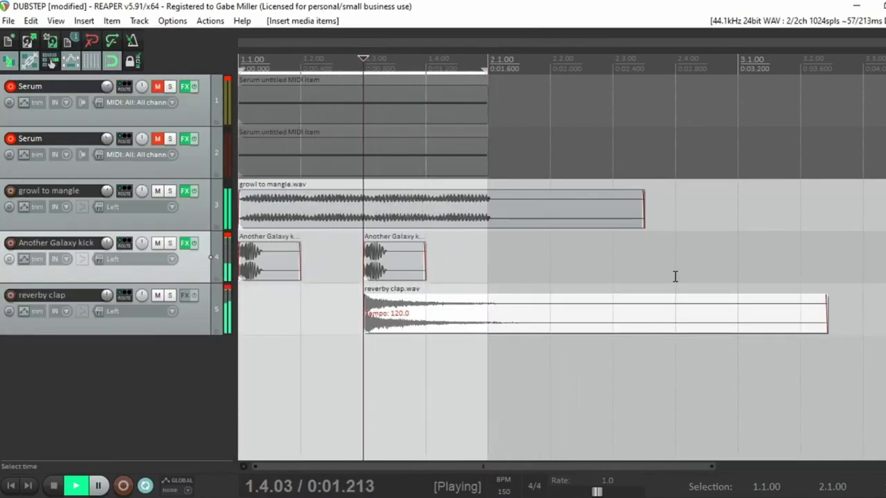
pyautogui.press('space')
pyautogui.moveTo(827, 305); pyautogui.dragTo(375, 297)
pyautogui.press('space')
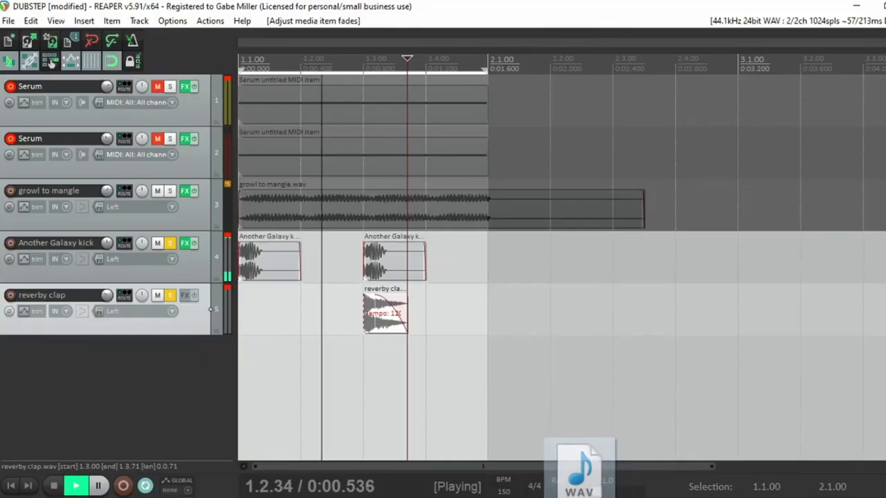
# Add the reverby snap track, solo it, trim its item short and nudge it slightly earlier
pyautogui.moveTo(577, 470); pyautogui.dragTo(384, 352)
pyautogui.click(171, 347)
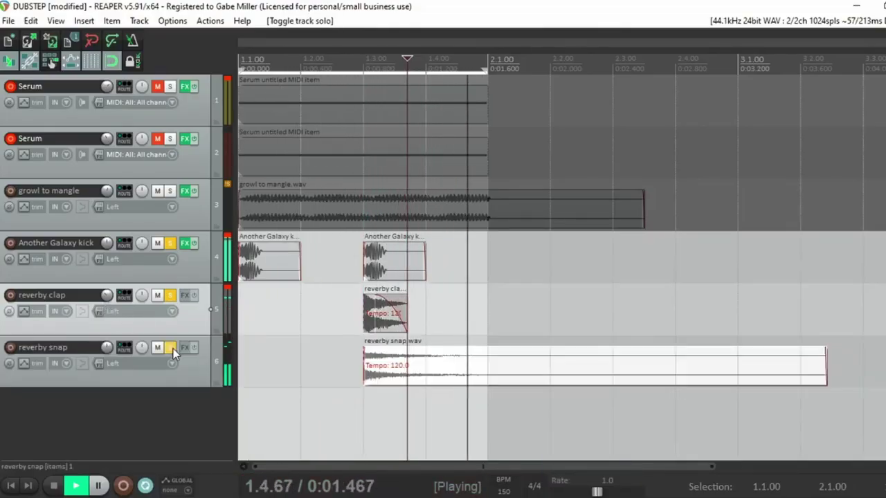
pyautogui.moveTo(825, 366); pyautogui.dragTo(368, 354)
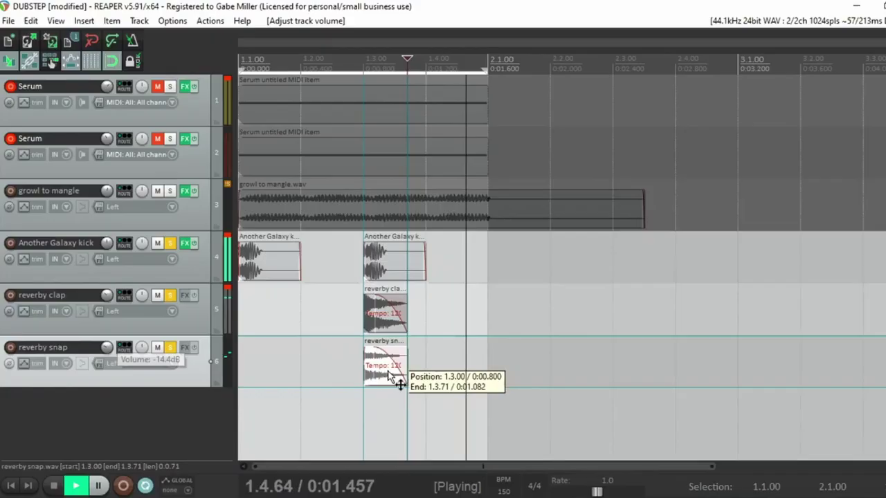
pyautogui.moveTo(398, 381); pyautogui.dragTo(385, 377)
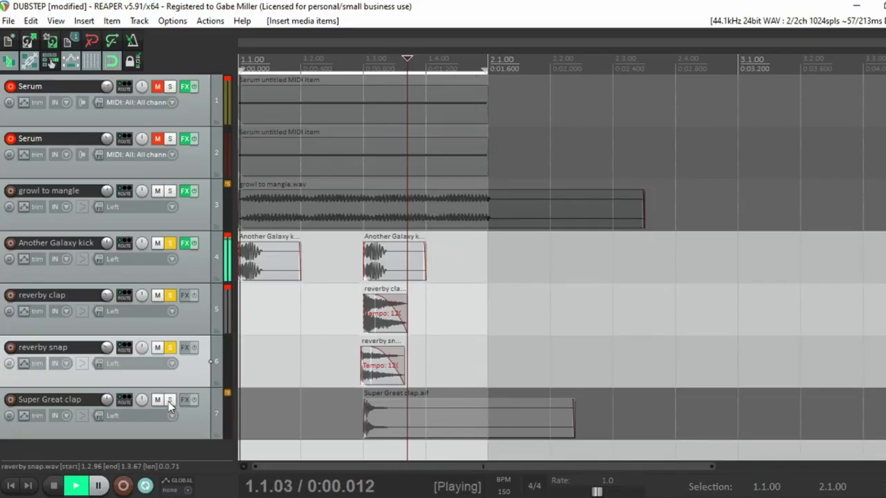
# Toggle solo on the Super Great clap track, adjust its volume, and stop playback
pyautogui.click(169, 400)
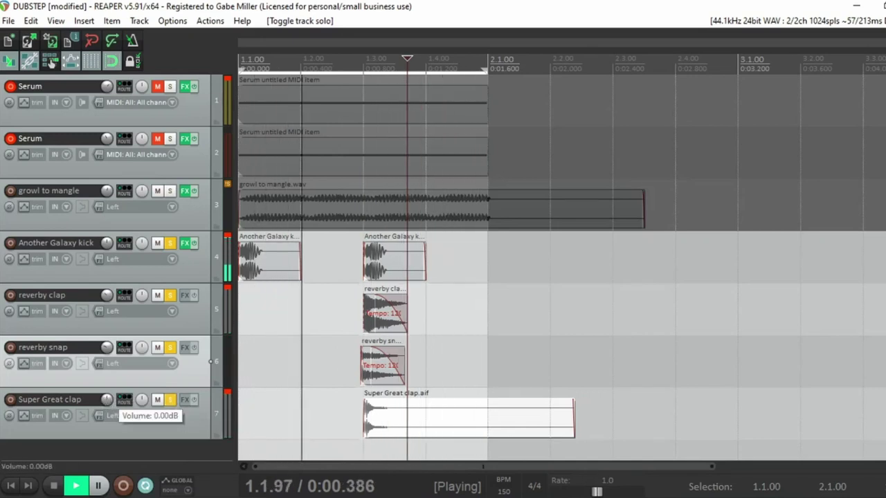
pyautogui.moveTo(141, 400); pyautogui.dragTo(141, 416)
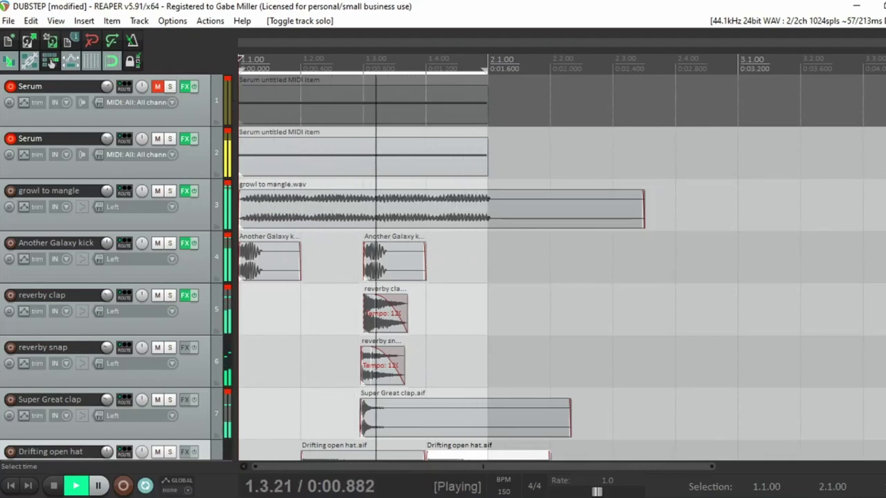
pyautogui.scroll(-3, 206, 329)
pyautogui.press('space')
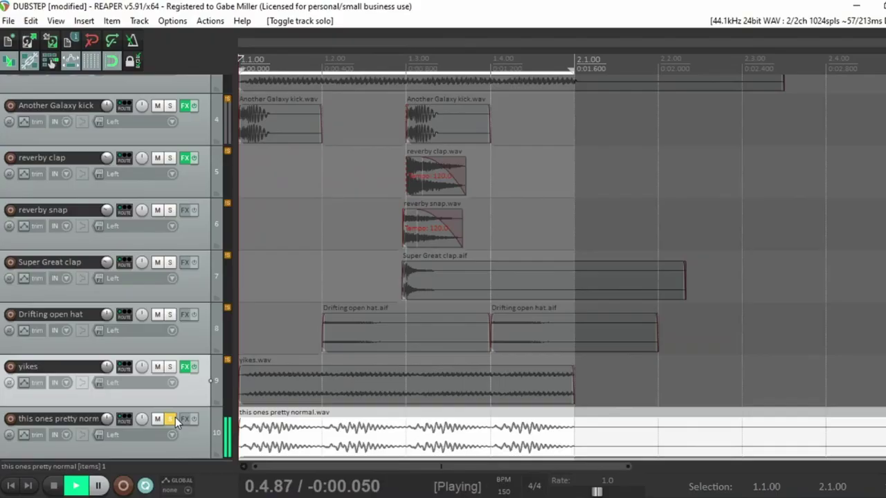
# Add LFOTool to the this ones pretty normal track, pulling its curve peak earlier for a steep rise
pyautogui.click(185, 419)
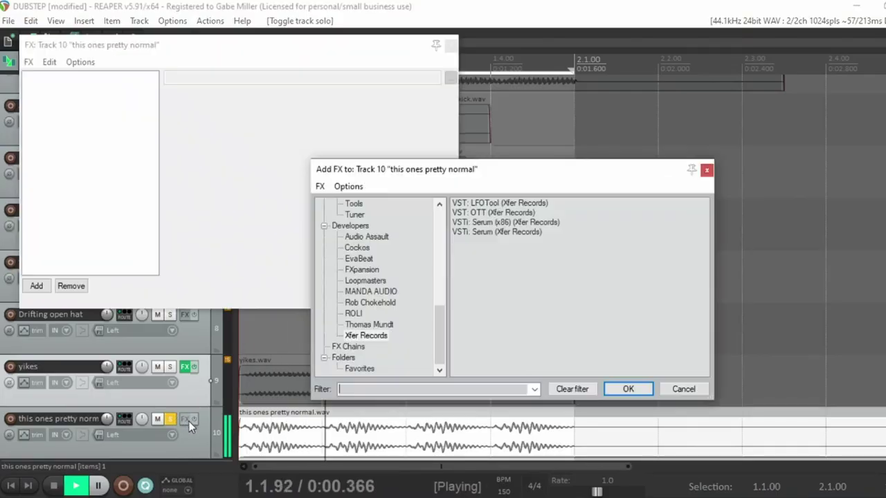
pyautogui.doubleClick(499, 203)
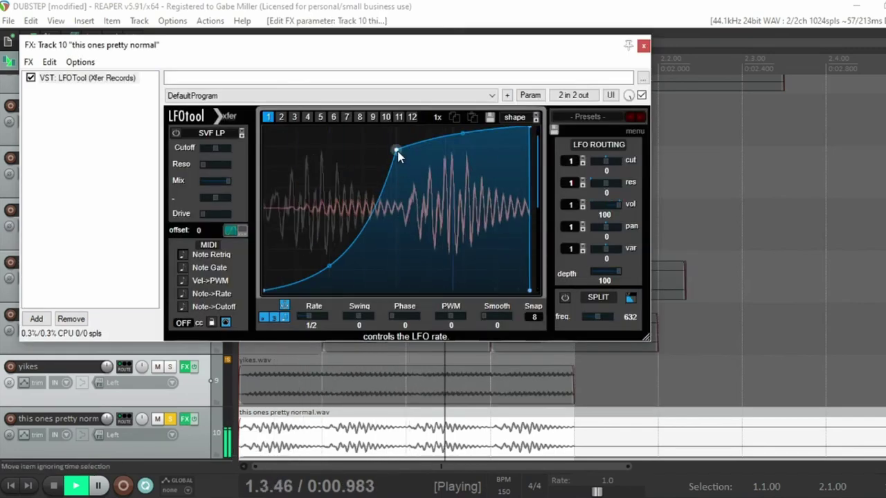
pyautogui.moveTo(396, 149); pyautogui.dragTo(332, 75)
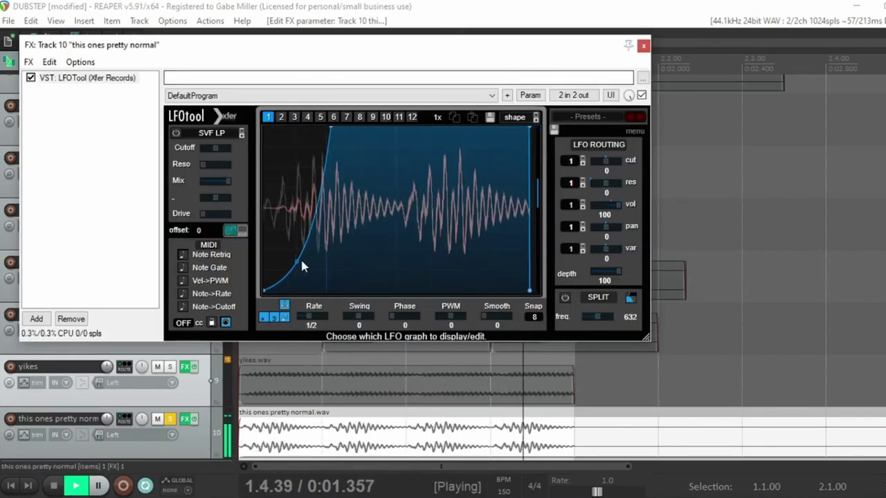
pyautogui.press('Escape')
# Mute the yikes track and briefly toggle mute on the this ones pretty normal track
pyautogui.scroll(-1, 173, 311)
pyautogui.click(157, 314)
pyautogui.click(158, 367)
pyautogui.click(158, 367)
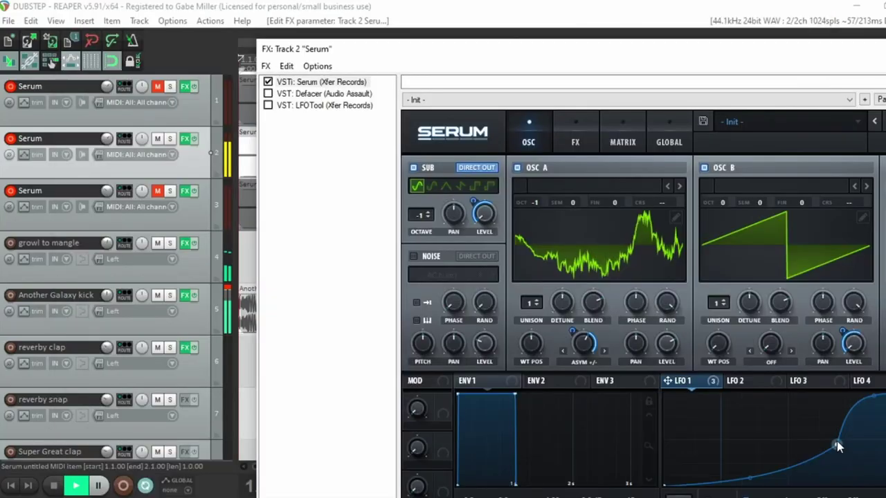
# Raise Serum's LFO 1 point to the top and bend it into a steep exponential rise
pyautogui.moveTo(837, 447); pyautogui.dragTo(788, 333)
pyautogui.moveTo(727, 465); pyautogui.dragTo(747, 478)
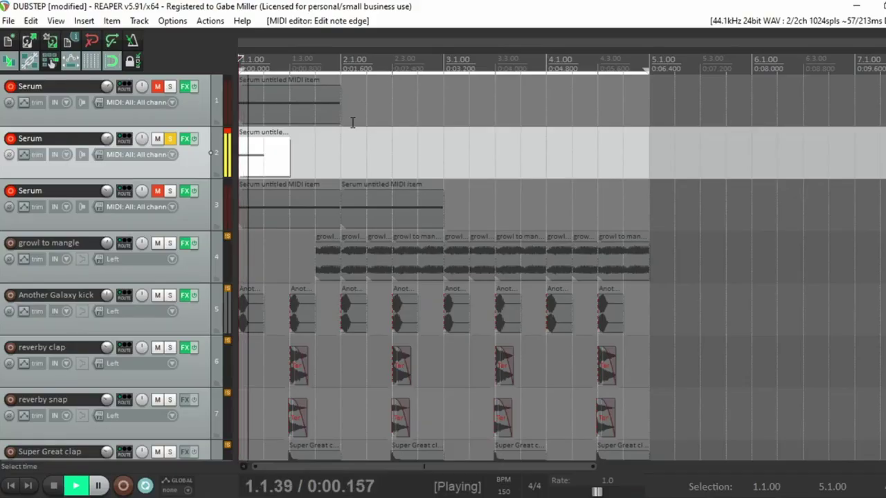
# Reshape track 2 Serum's LFO 1 into a V, starting at the top and dipping in the middle
pyautogui.press('space')
pyautogui.click(185, 144)
pyautogui.click(118, 91)
pyautogui.moveTo(471, 440); pyautogui.dragTo(462, 355)
pyautogui.moveTo(582, 358); pyautogui.dragTo(594, 460)
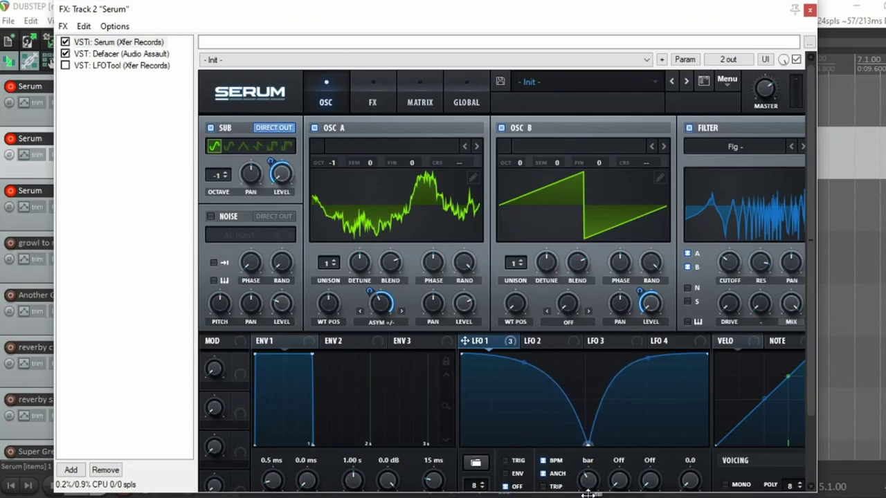
pyautogui.click(809, 10)
# Stop playback and show Defacer's settings in track 2's effect chain
pyautogui.press('space')
pyautogui.hotkey('shift', 'f')
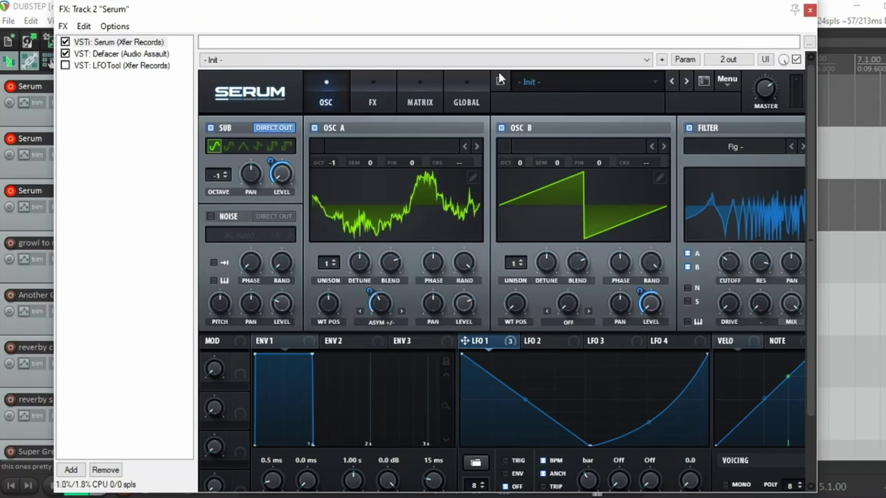
pyautogui.click(121, 53)
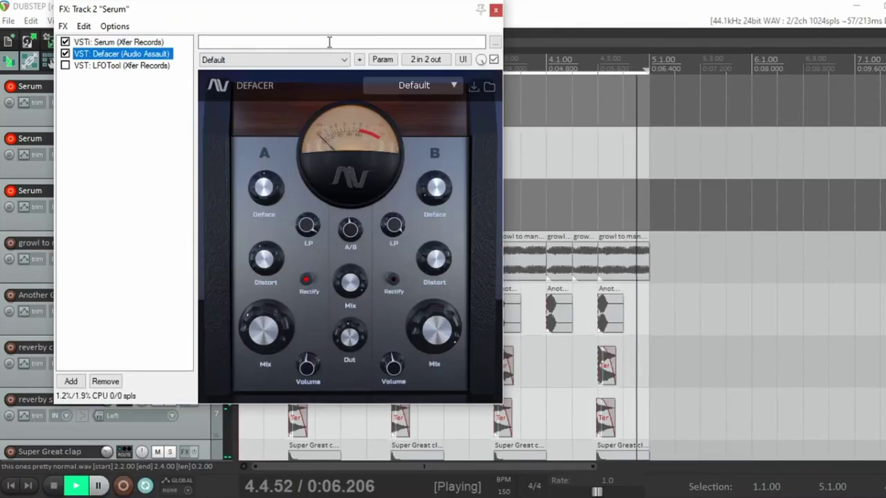